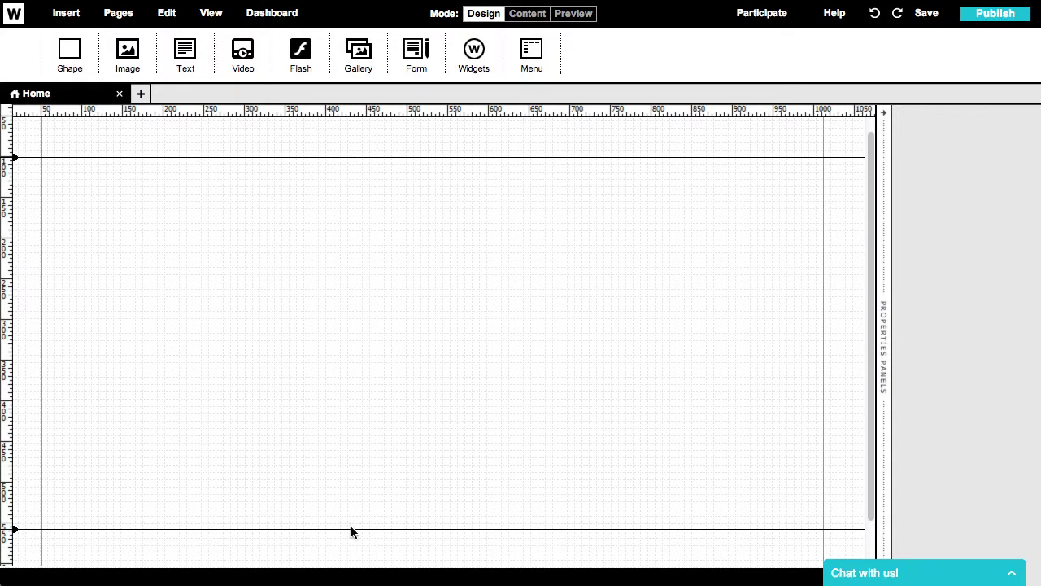
Raise the footer boundary line and lower the header boundary line on the blank canvas.
left_click_drag(352, 529, 347, 486)
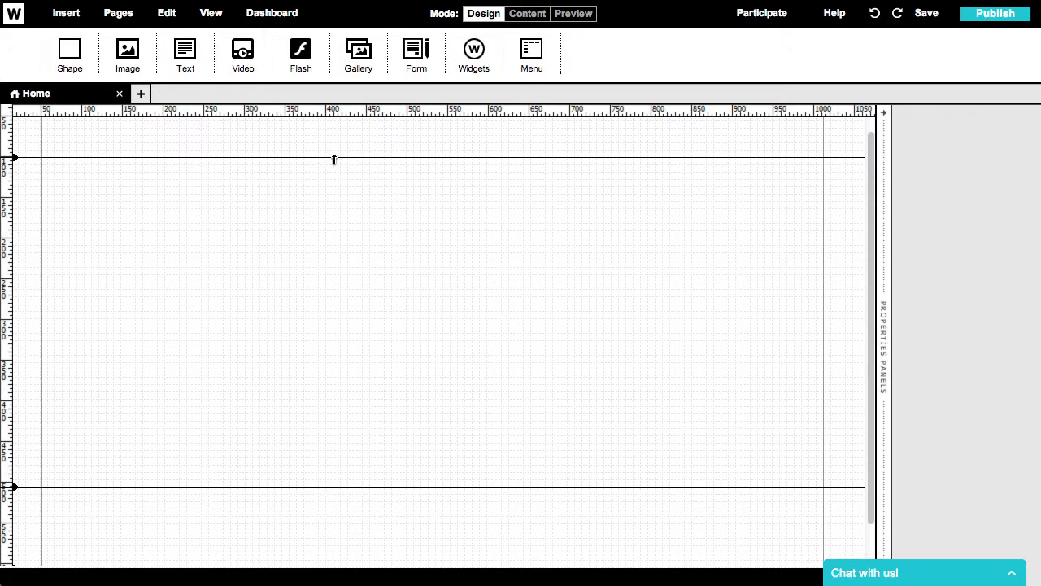
mouse_move(333, 160)
left_mouse_down()
mouse_move(330, 207)
mouse_move(334, 171)
left_mouse_up()
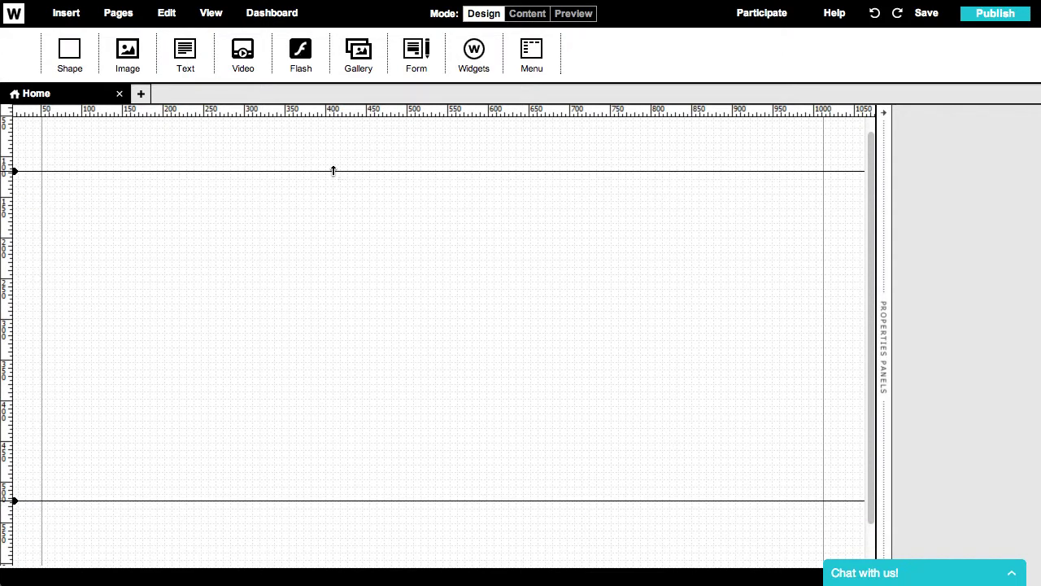
Set the site width to 900 px in the site properties.
left_click(832, 322)
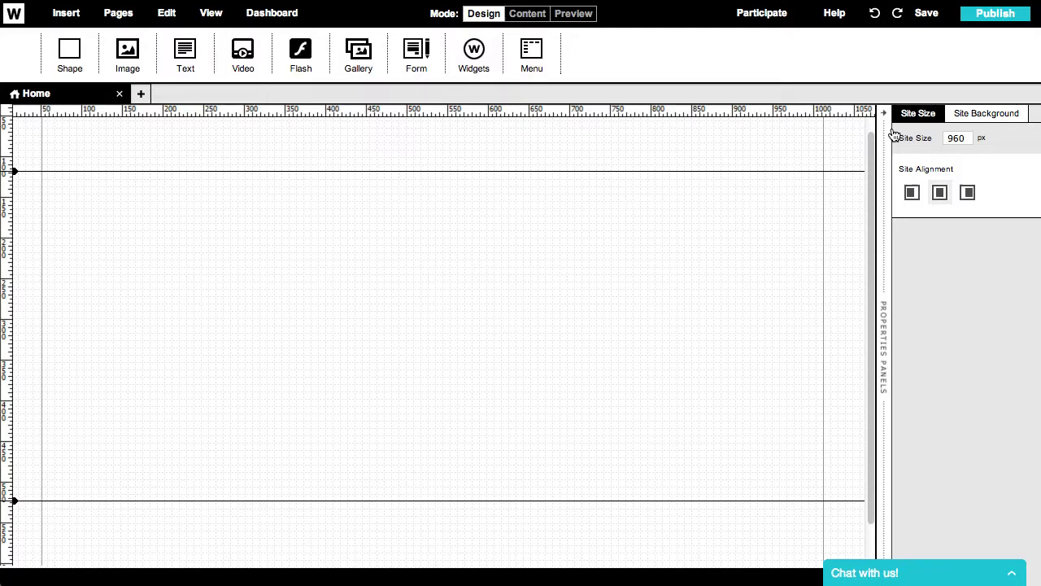
left_click(954, 137)
double_click(954, 137)
type("900")
key("Return")
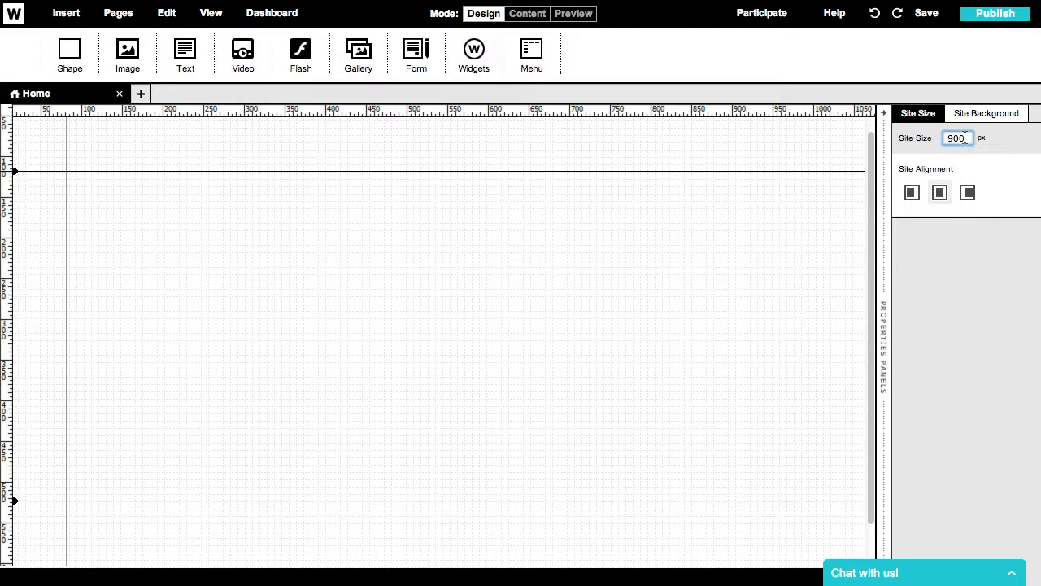
Try left and right site alignment, leaving the site centred.
left_click(911, 195)
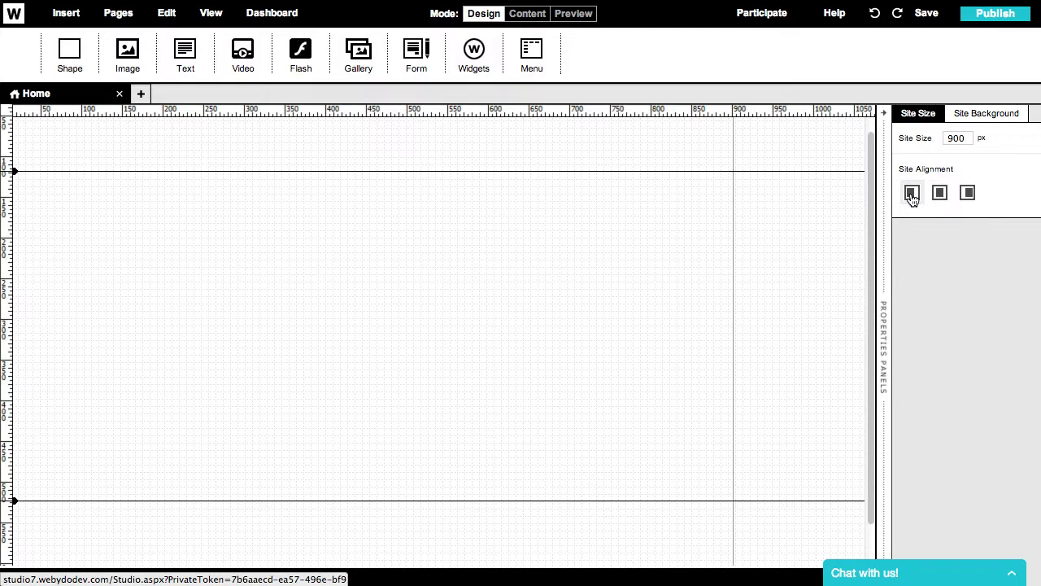
left_click(940, 193)
left_click(968, 195)
left_click(940, 193)
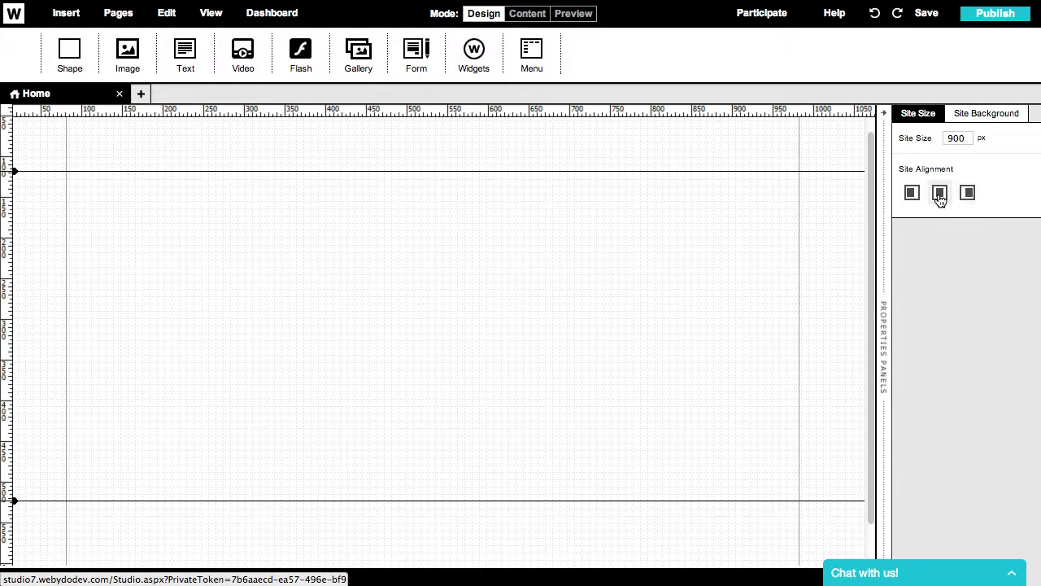
left_click(970, 114)
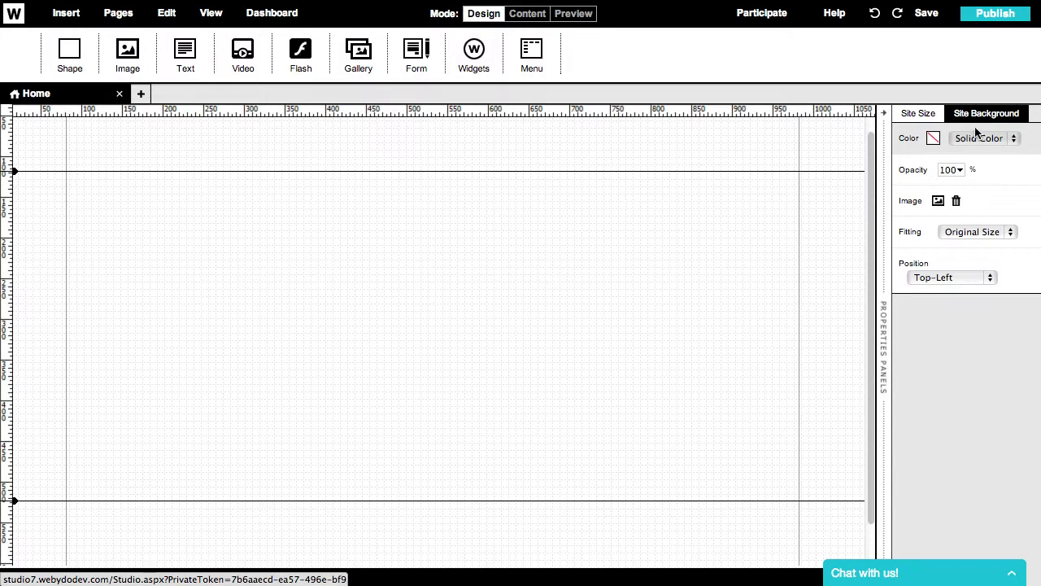
Keep a solid colour, check the opacity options, and load image.jpg as the site background.
left_click(976, 138)
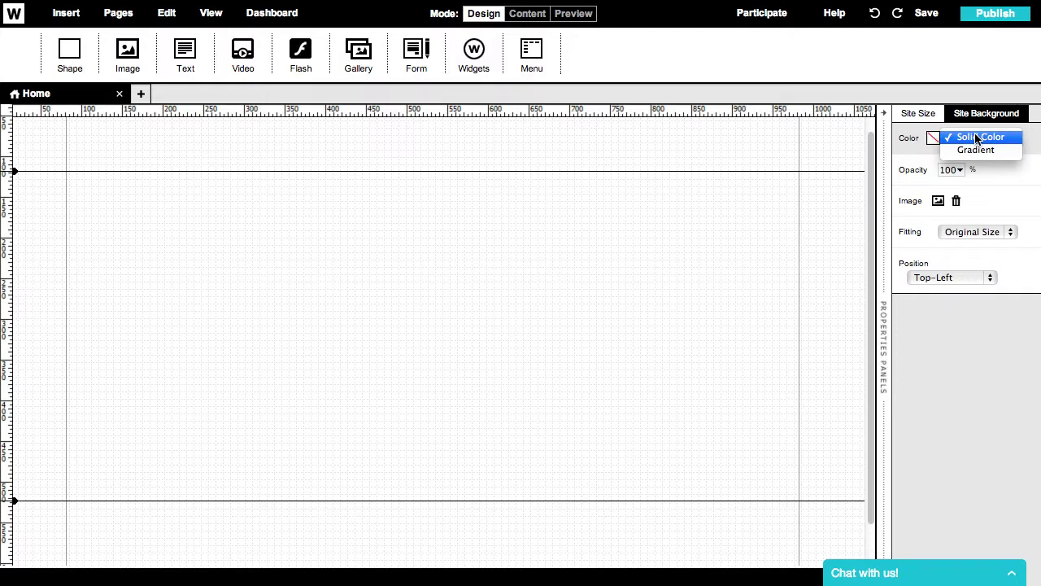
left_click(977, 138)
left_click(962, 170)
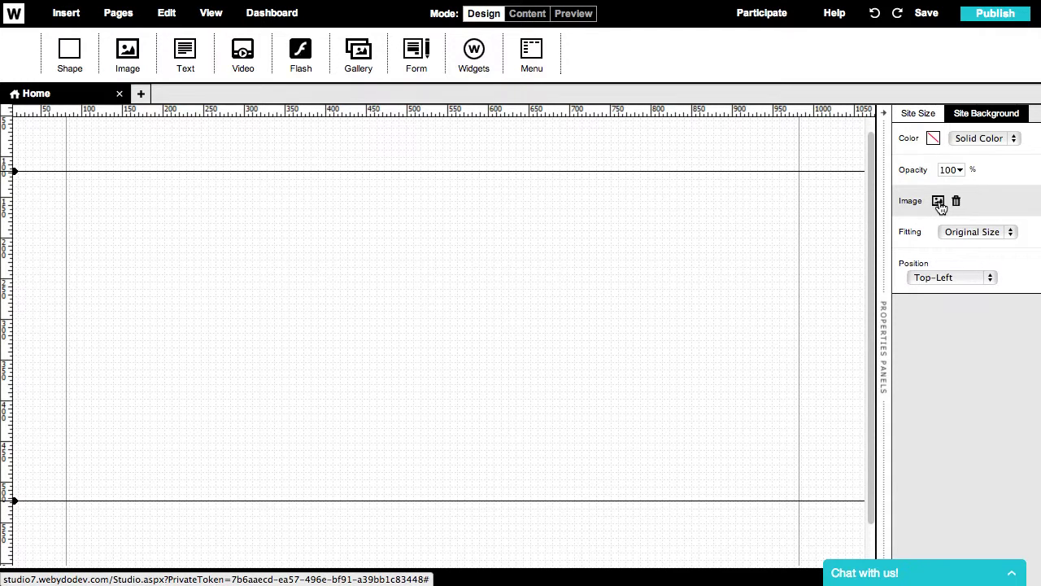
left_click(938, 202)
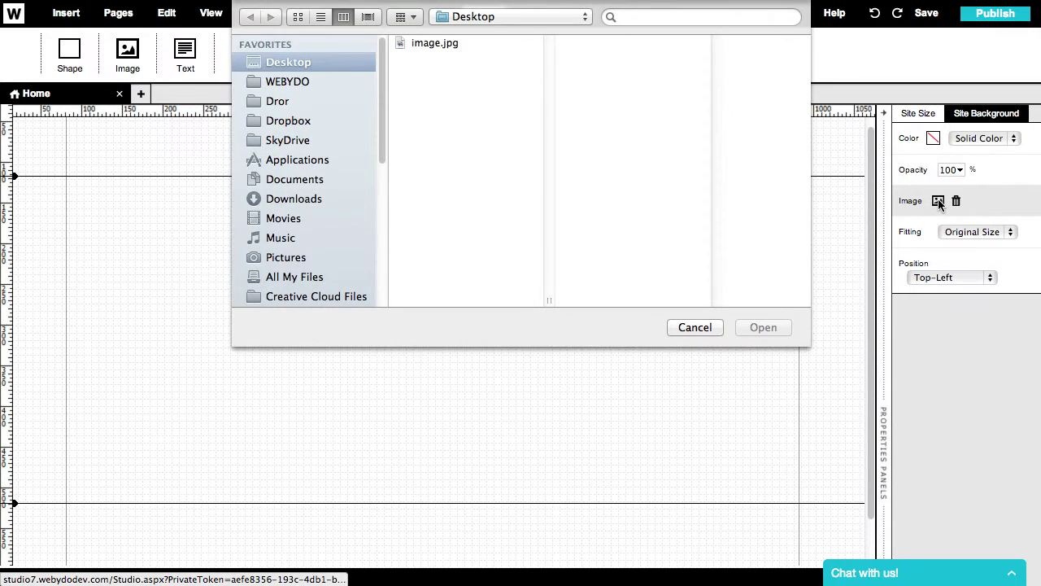
left_click(445, 43)
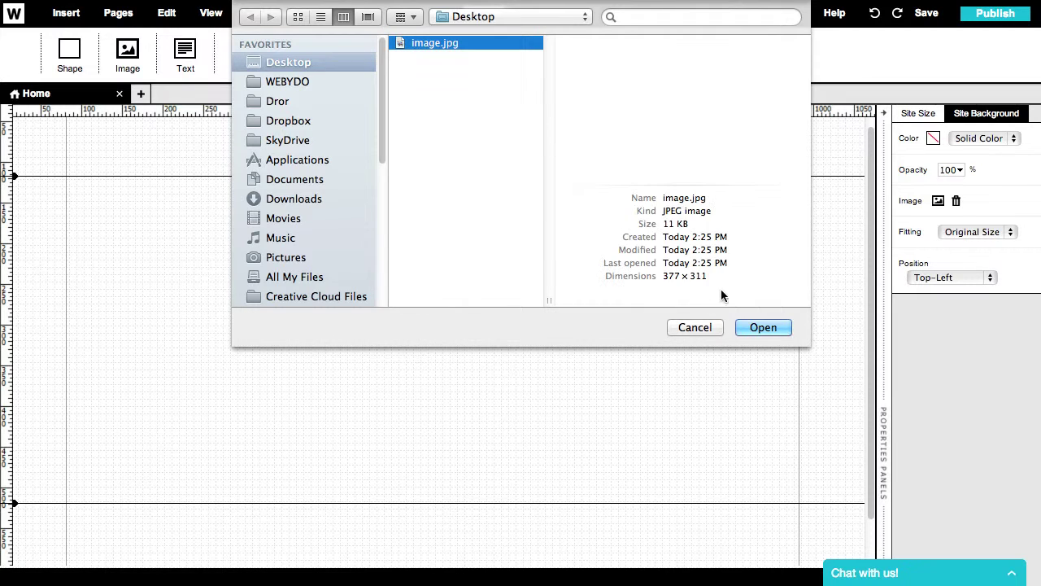
left_click(749, 328)
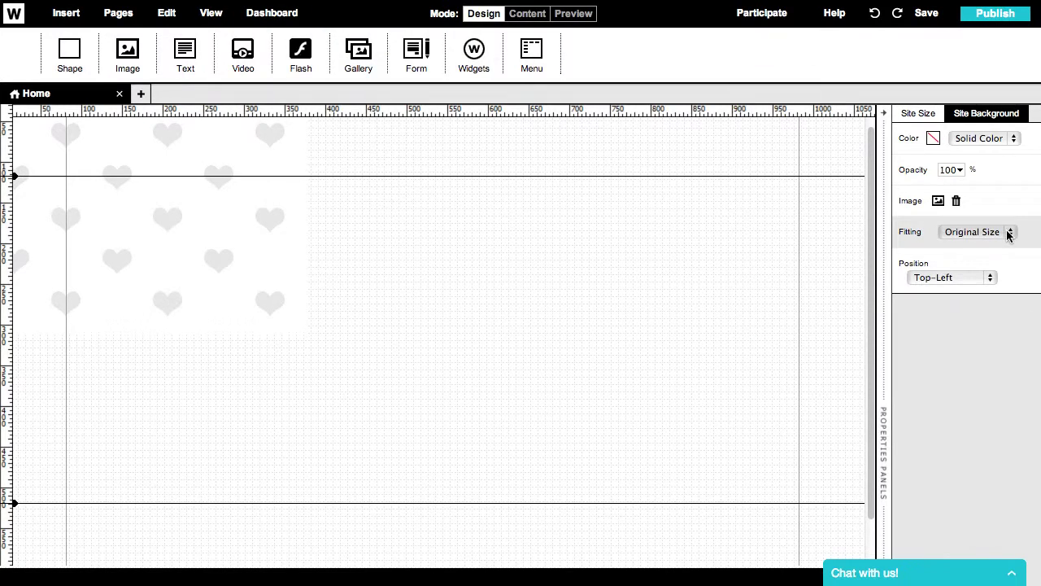
Try horizontal, vertical and full tiling of the hearts, then return to Original Size.
left_click(1008, 233)
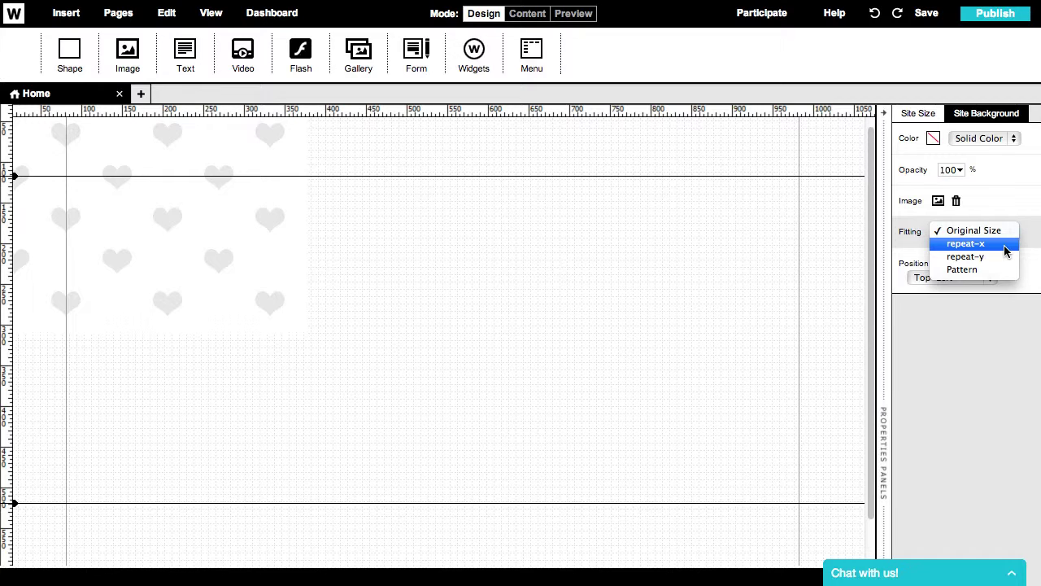
left_click(1005, 244)
left_click(1008, 235)
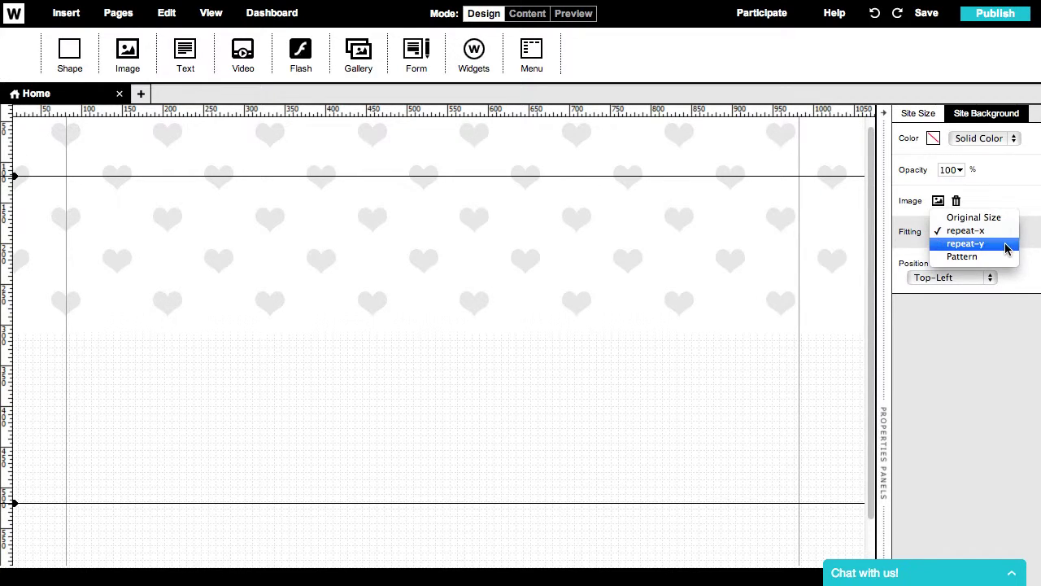
left_click(1006, 244)
left_click(1007, 233)
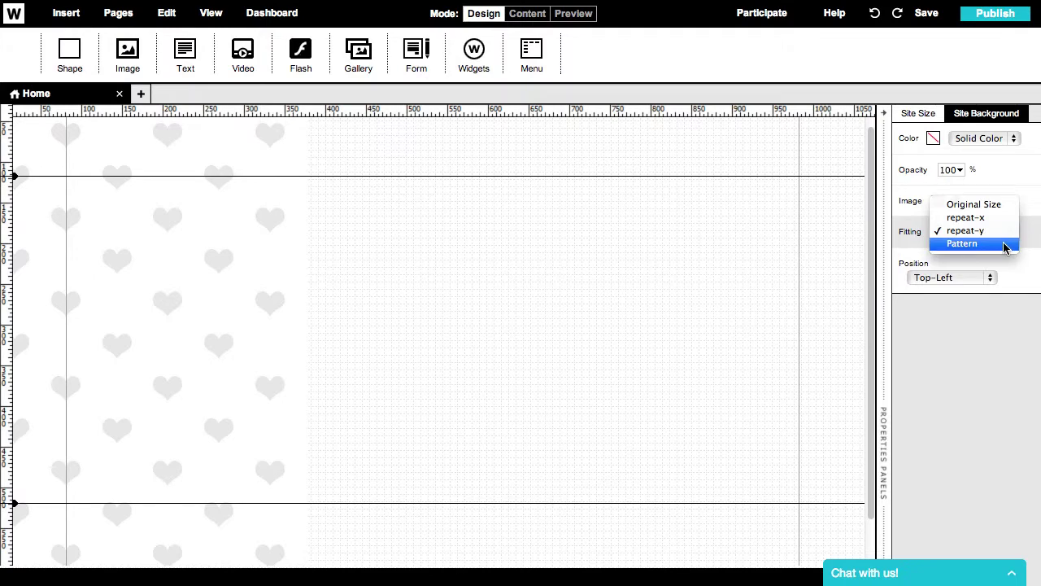
left_click(1005, 245)
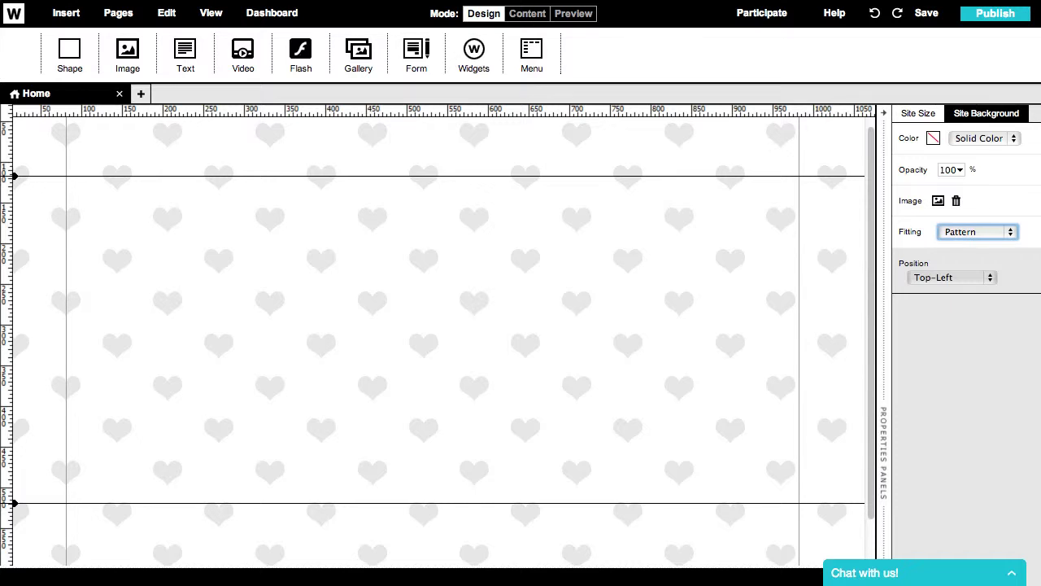
left_click(1008, 233)
left_click(1003, 193)
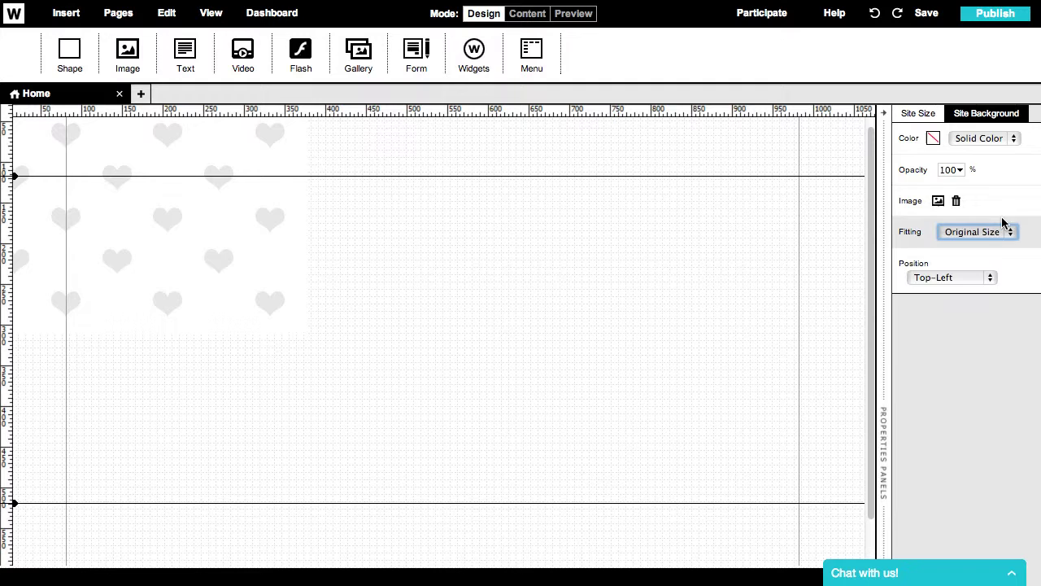
Cycle the hearts through top and bottom positions, restore top-left, then delete the image.
left_click(991, 277)
left_click(990, 290)
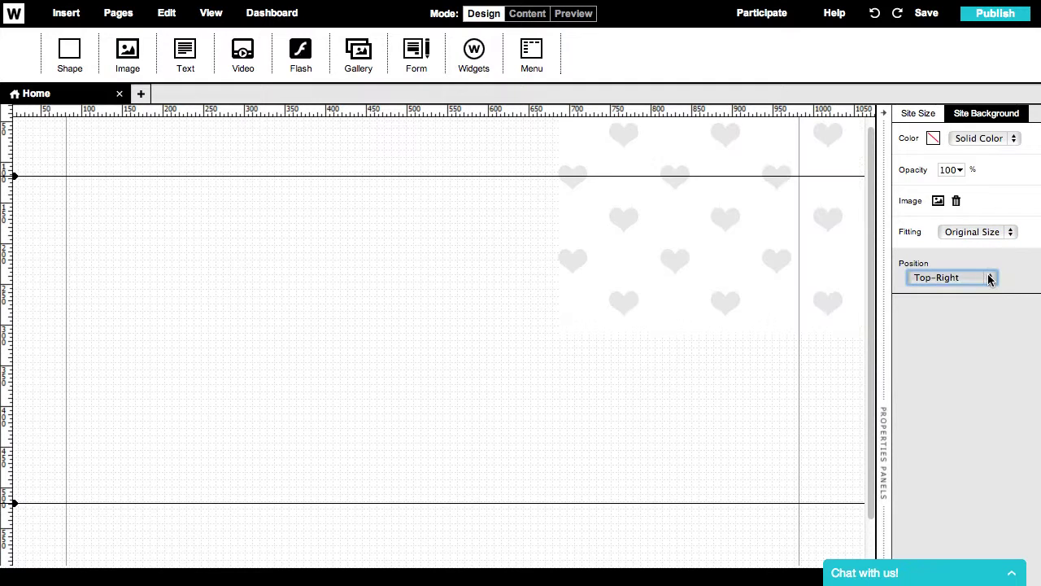
left_click(990, 278)
left_click(988, 290)
left_click(988, 279)
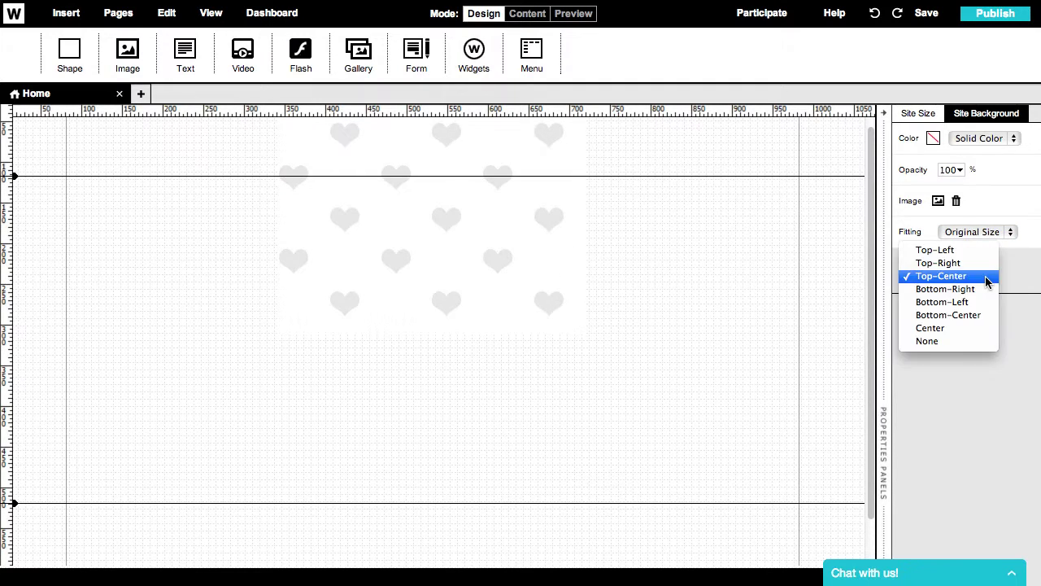
left_click(986, 289)
left_click(987, 278)
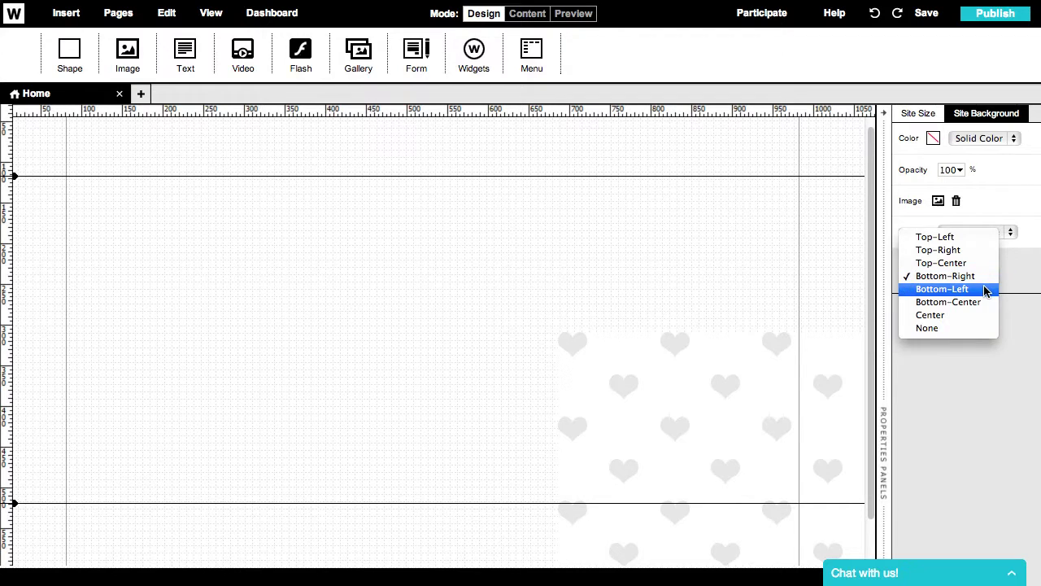
left_click(986, 290)
left_click(986, 279)
left_click(986, 290)
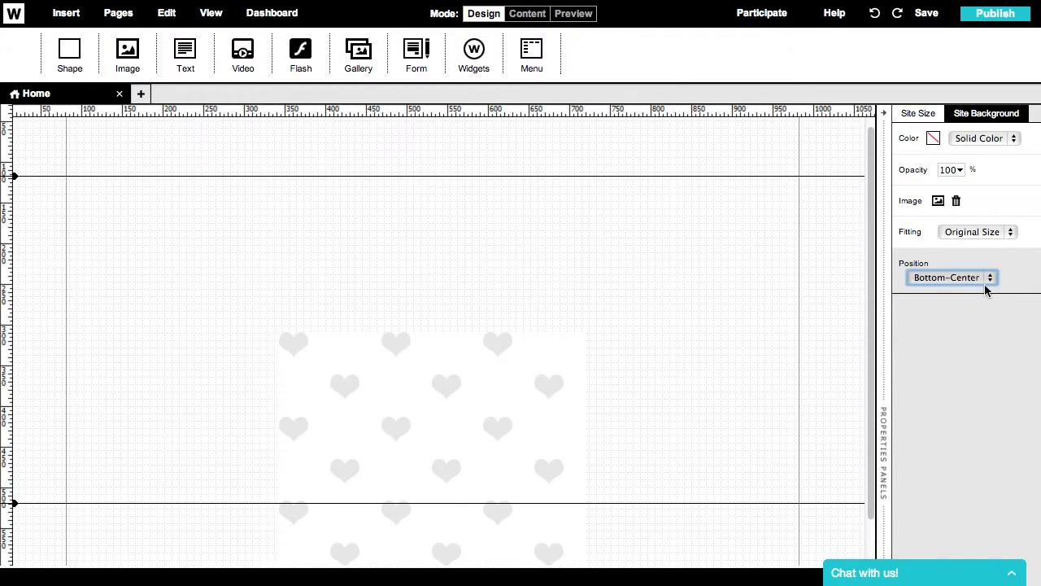
left_click(987, 279)
left_click(987, 214)
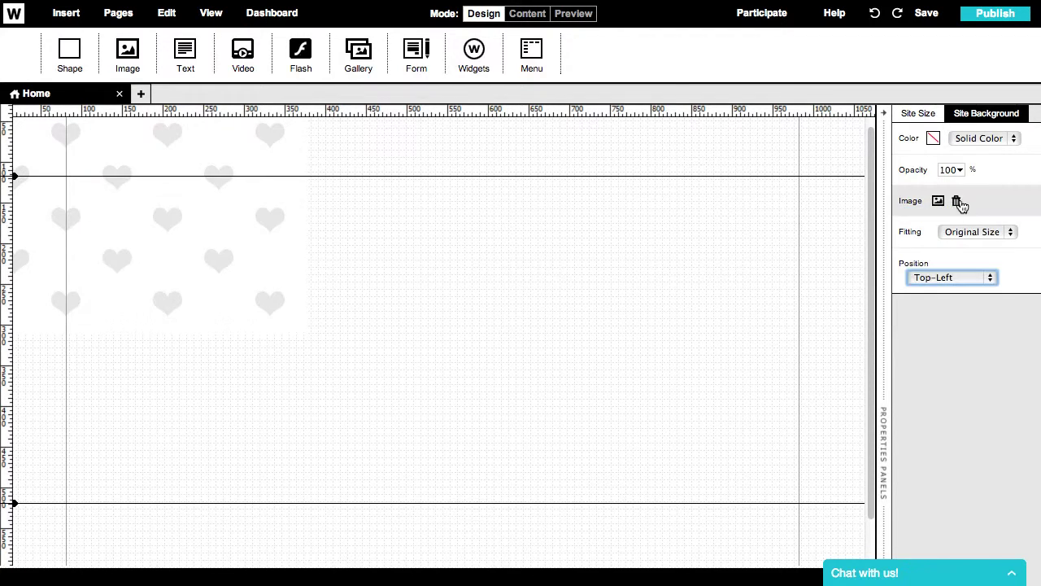
left_click(958, 201)
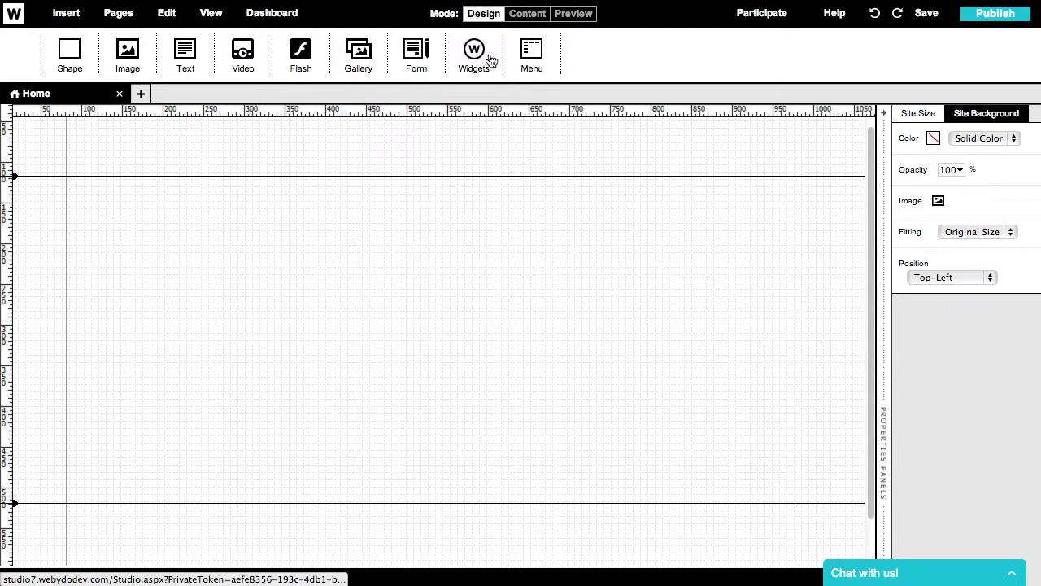
Drop a 50×50 square into the Home content area and make it repeat on all pages.
left_click(70, 56)
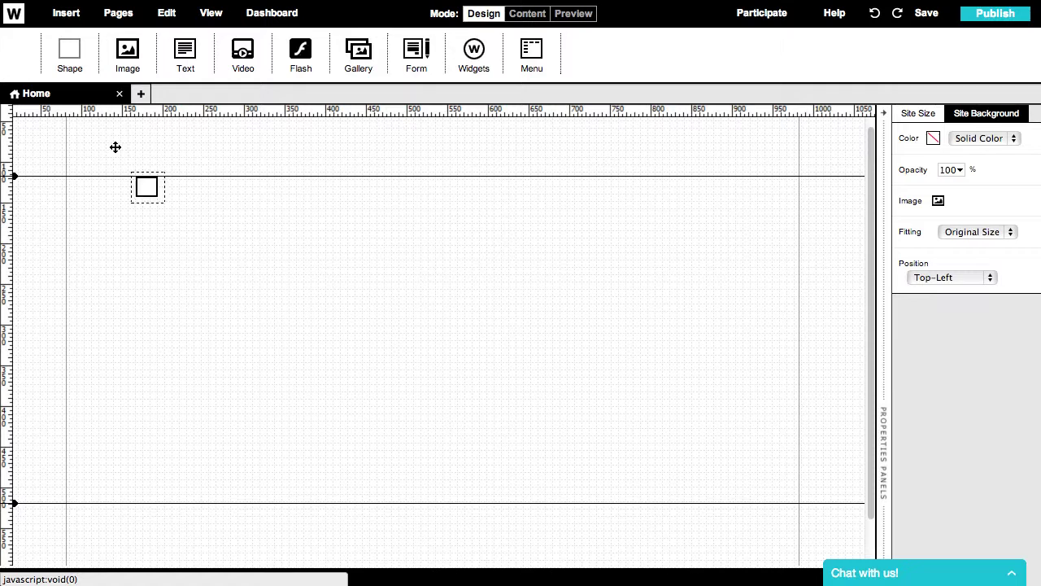
left_click(394, 236)
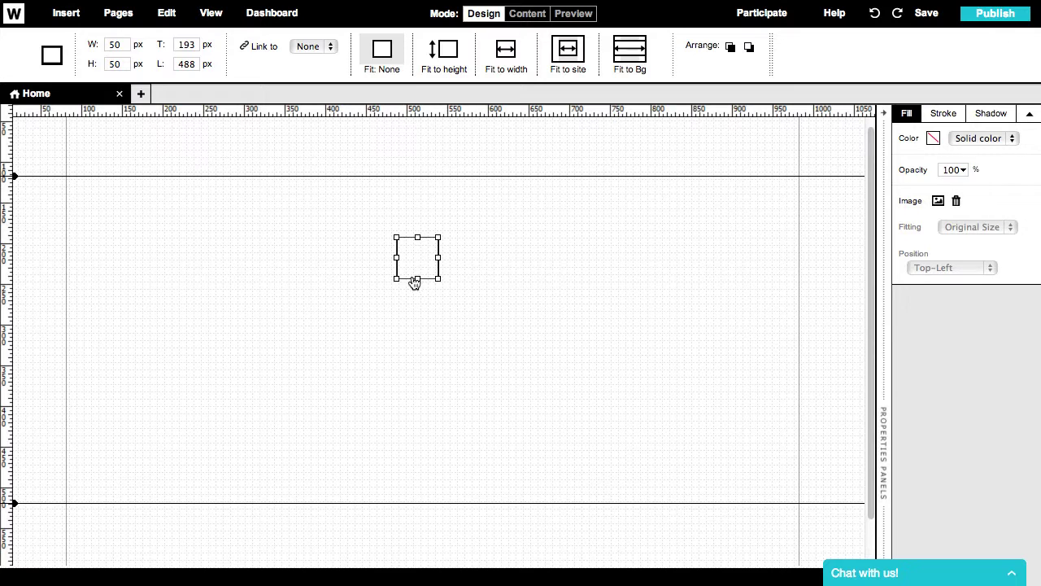
right_click(414, 264)
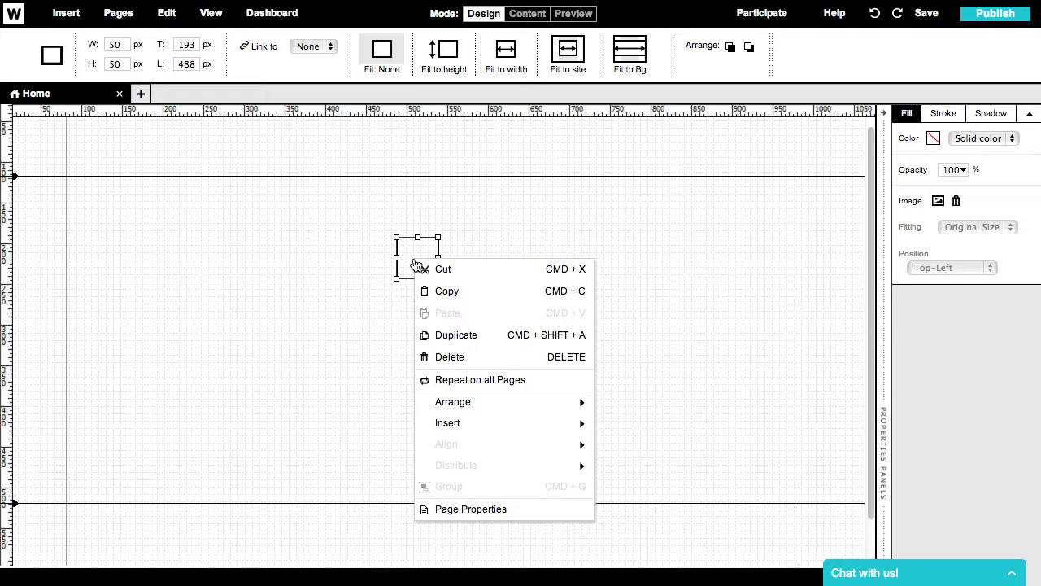
left_click(445, 383)
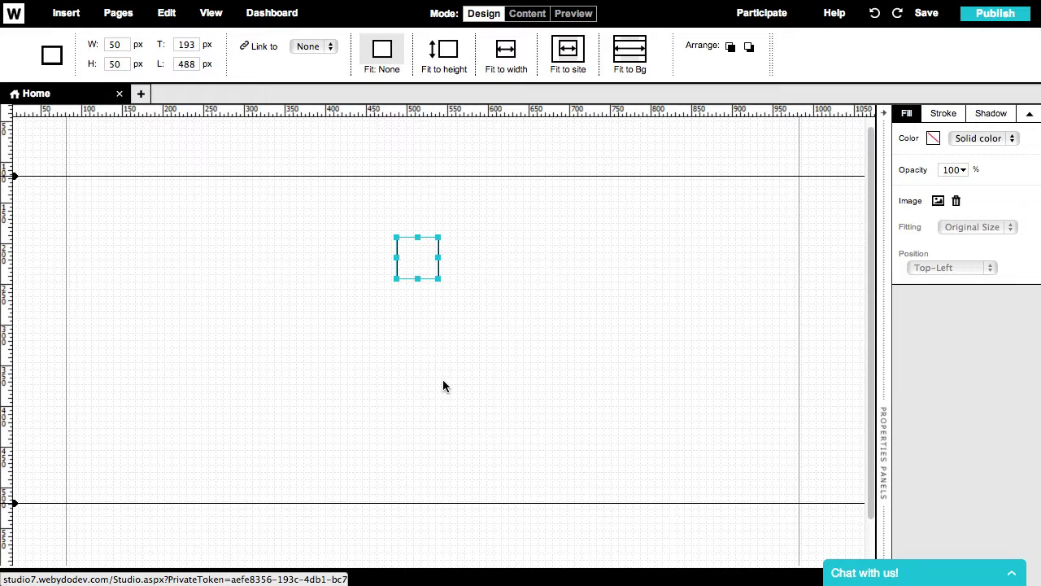
On the About Us page, fill the repeated square blue.
left_click(142, 93)
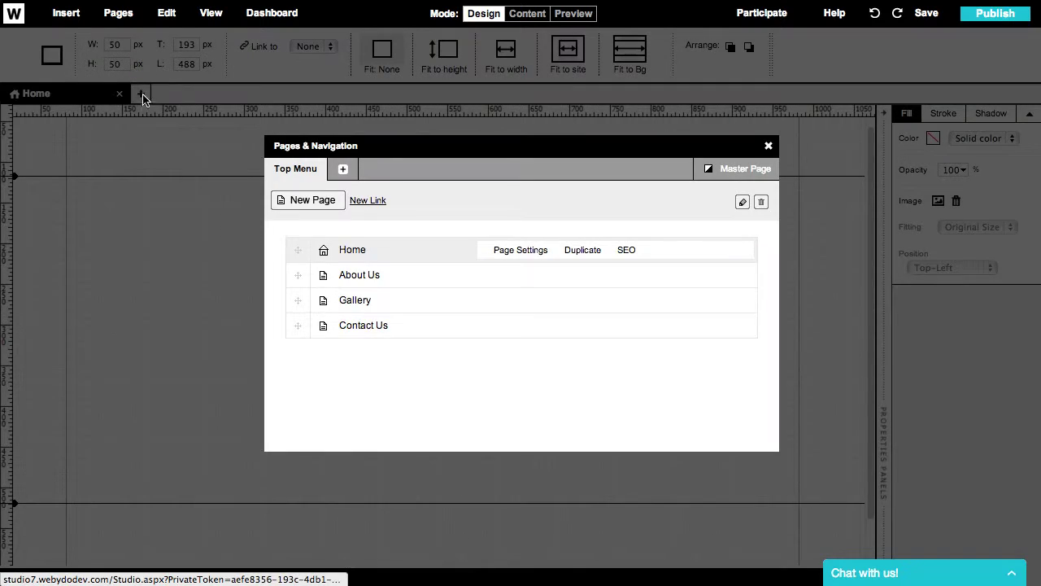
left_click(360, 276)
left_click(367, 284)
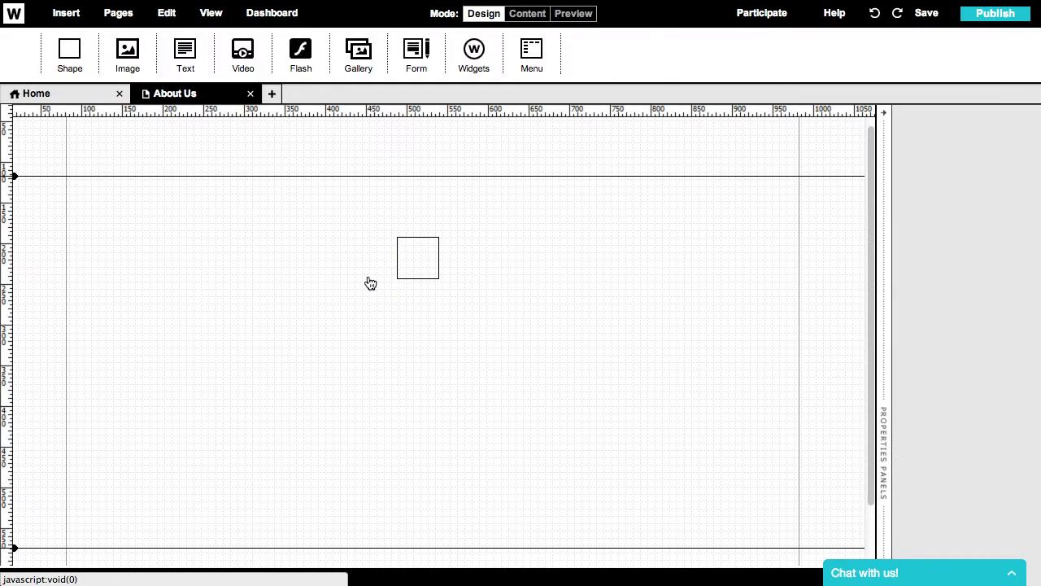
left_click(412, 261)
left_click(933, 138)
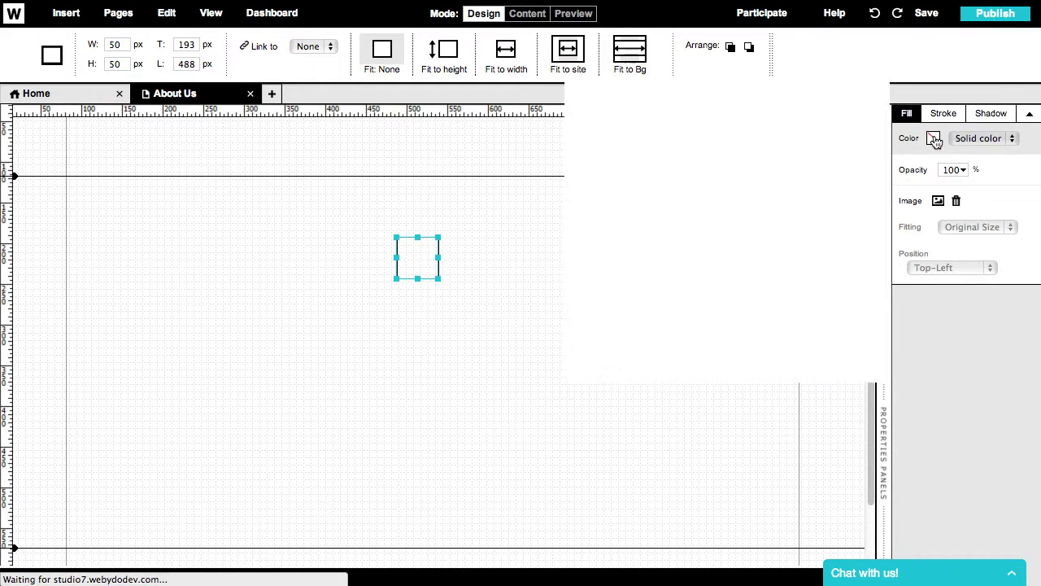
left_click(697, 186)
left_click(859, 353)
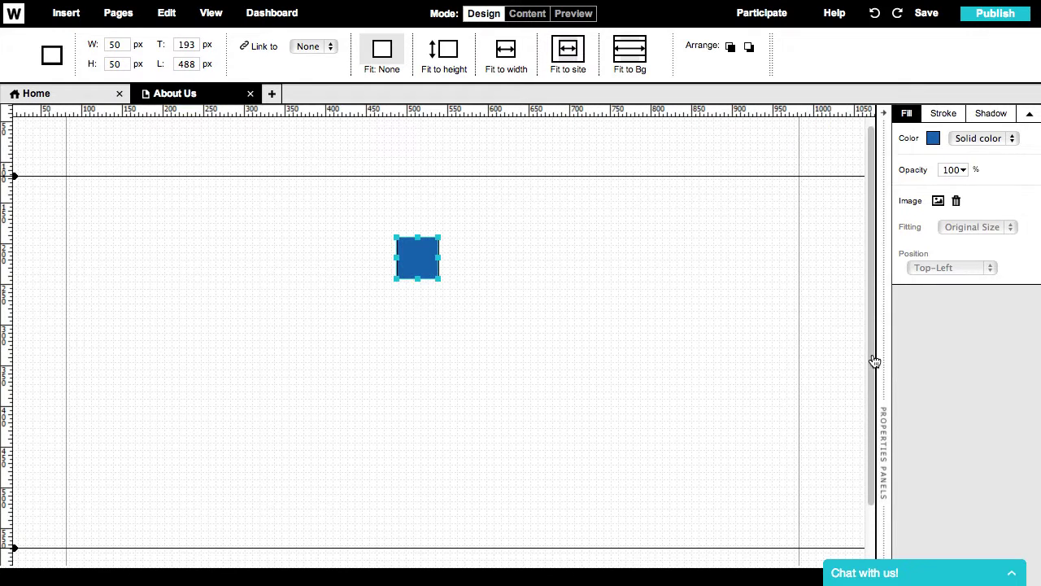
Back on Home, remove the blue square from all pages.
left_click(84, 94)
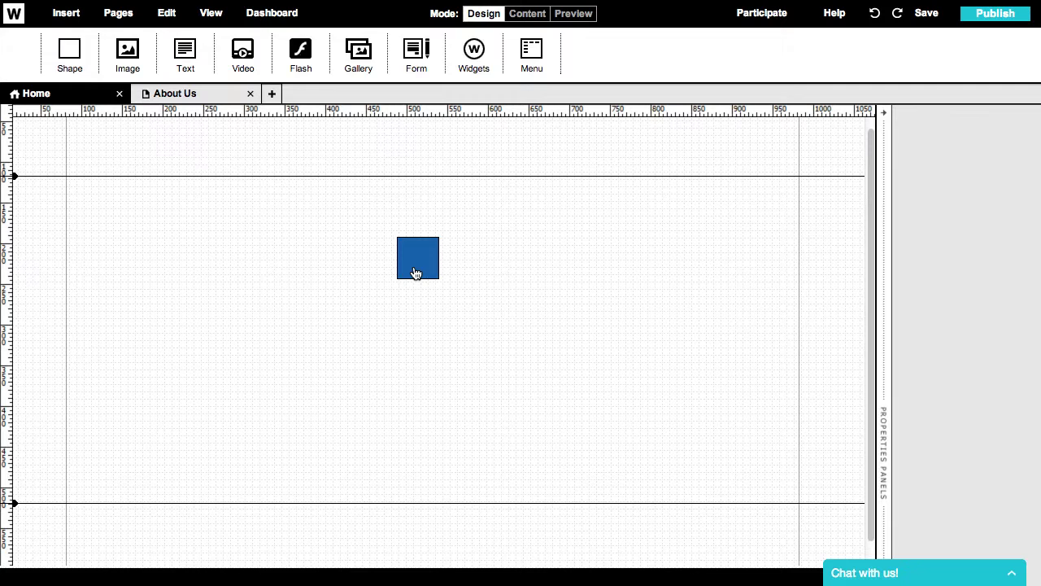
right_click(414, 271)
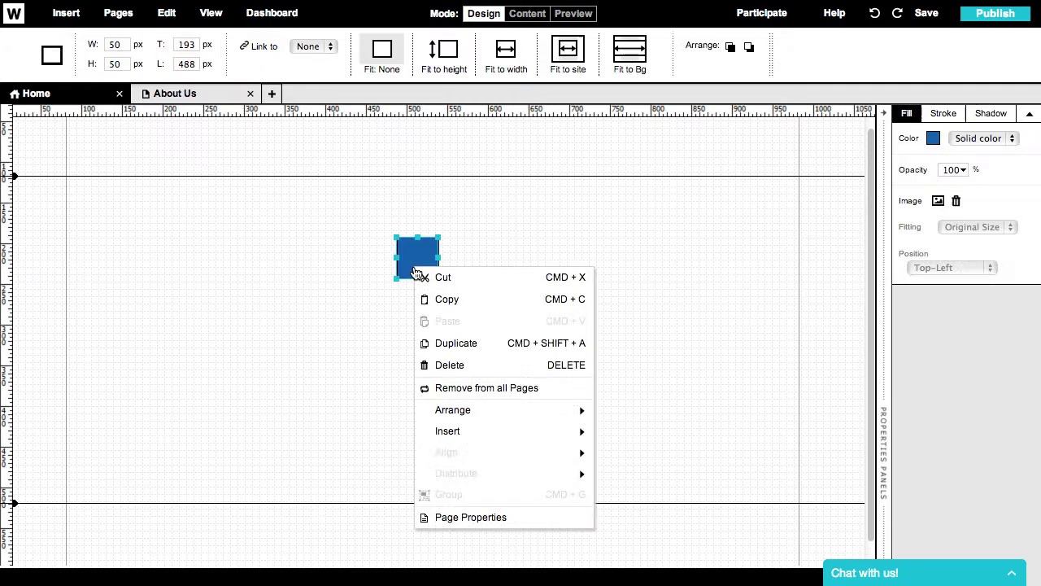
left_click(449, 388)
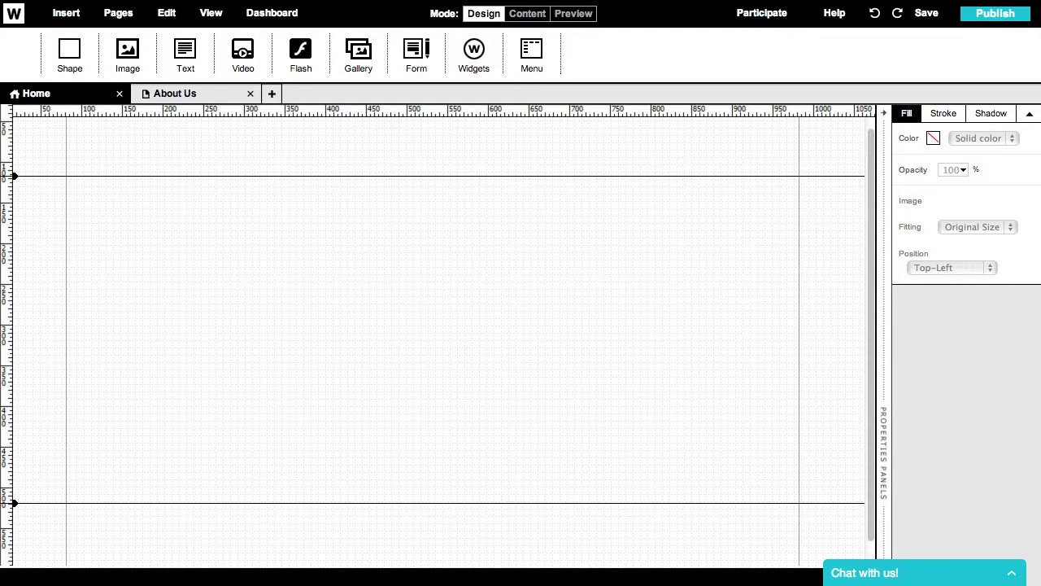
Add a new square set to repeat on all pages and fill it teal.
left_click(69, 53)
right_click(417, 348)
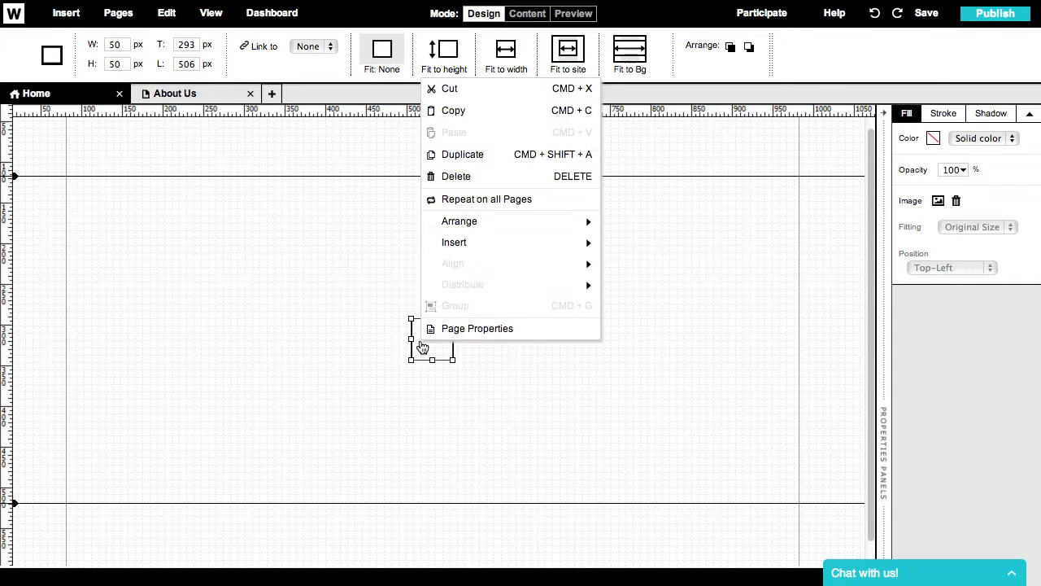
left_click(448, 202)
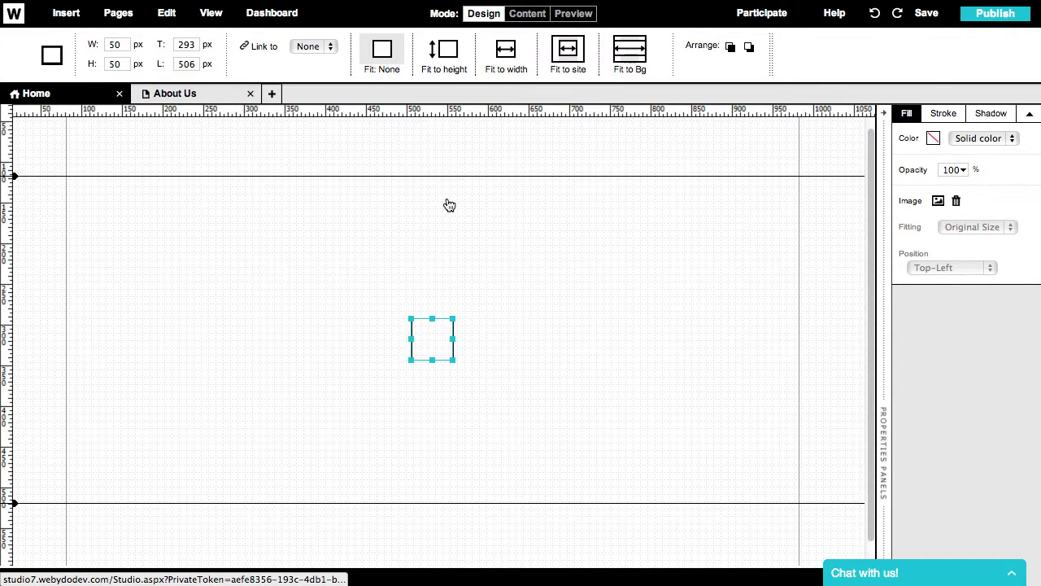
left_click(933, 139)
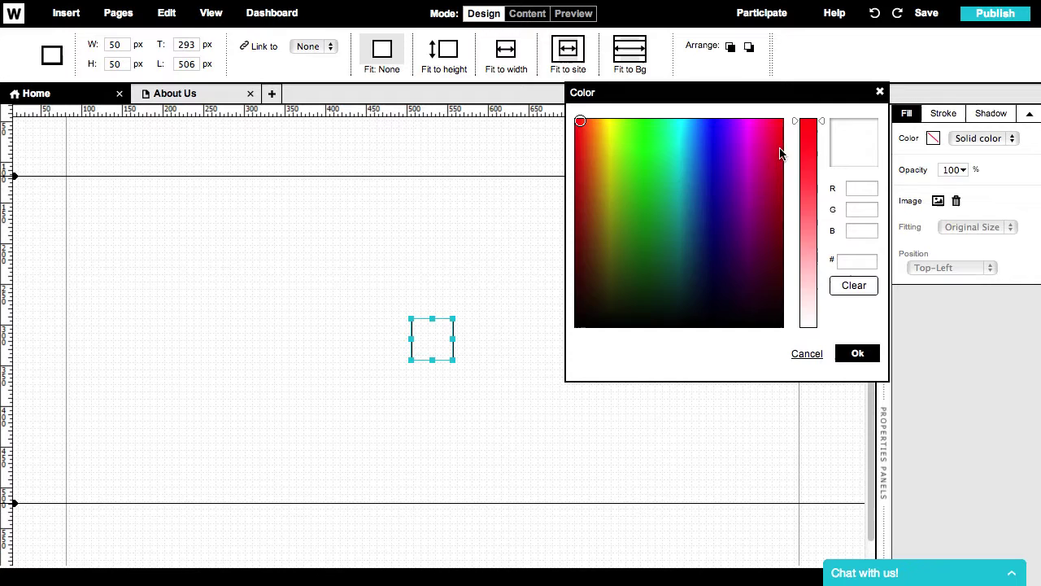
left_click(688, 177)
left_click(854, 354)
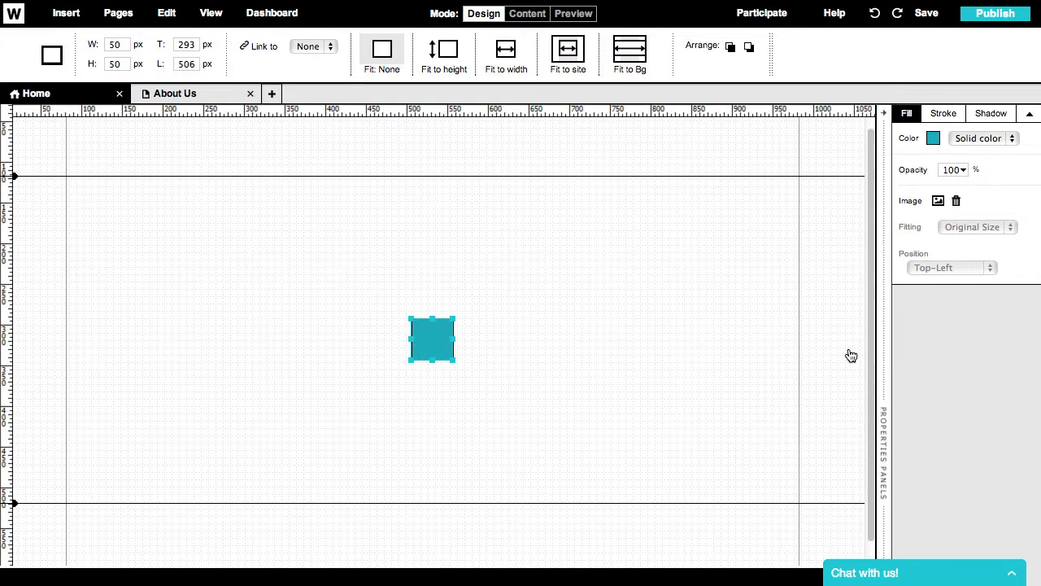
Move the teal square into the header and stretch it to fit the site width.
left_click_drag(418, 351, 409, 127)
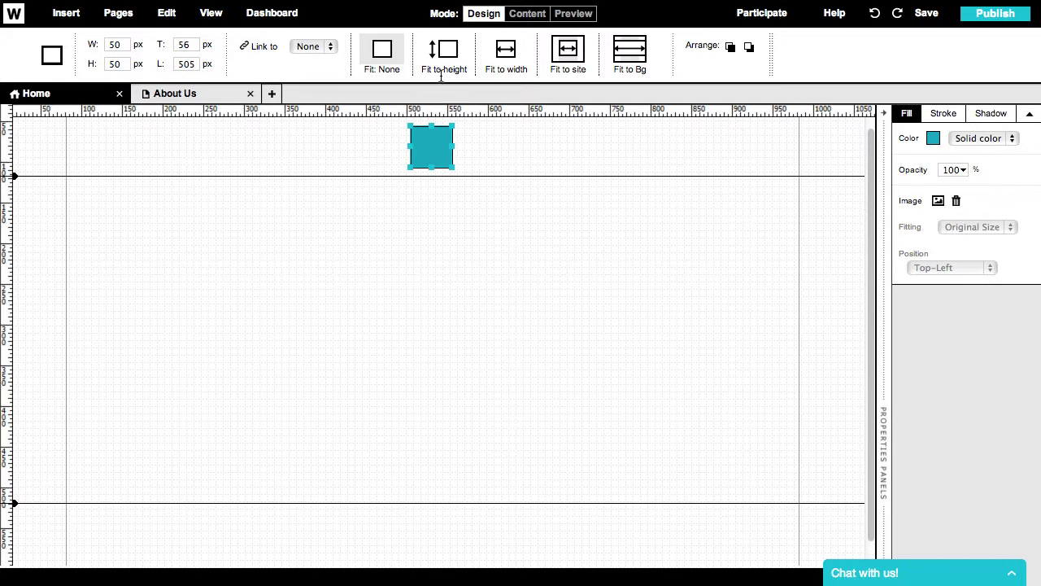
left_click(558, 63)
left_click(552, 238)
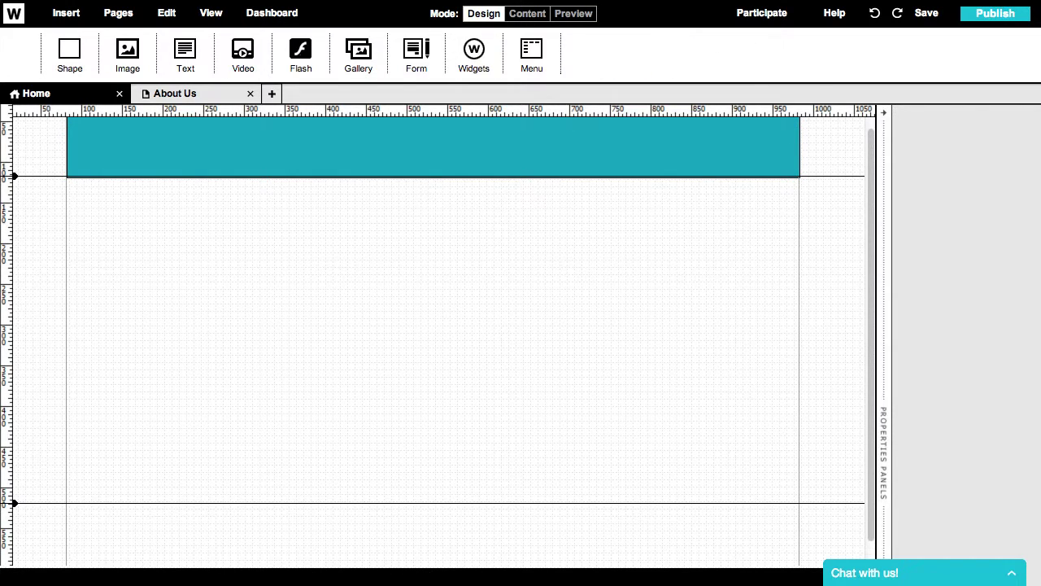
Extend the header band down, place two squares at the page bottom, and raise the footer above them.
mouse_move(14, 177)
left_mouse_down()
mouse_move(10, 370)
mouse_move(12, 168)
left_mouse_up()
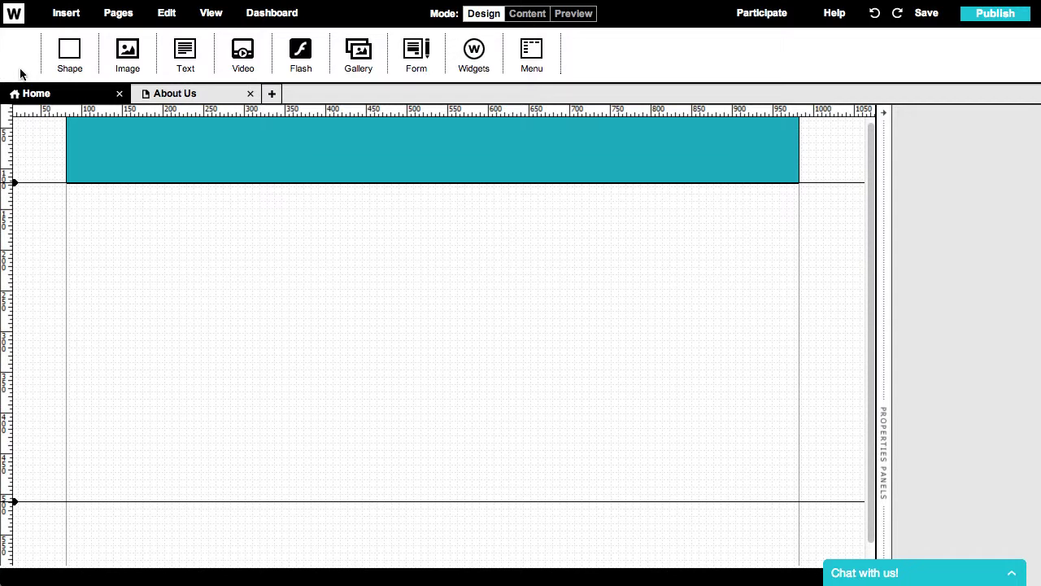
left_click_drag(70, 52, 297, 525)
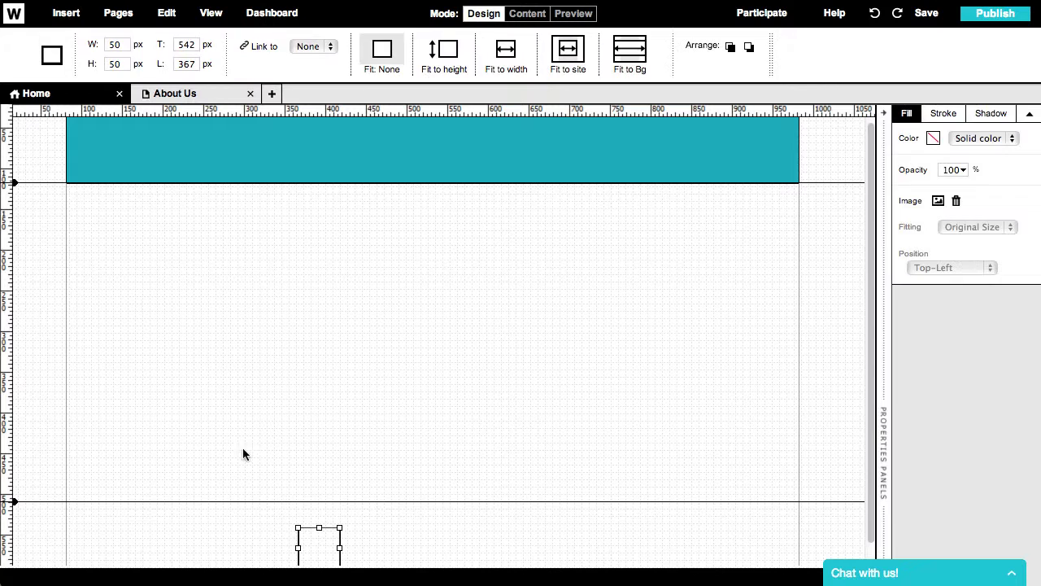
left_click(66, 13)
left_click_drag(70, 52, 427, 523)
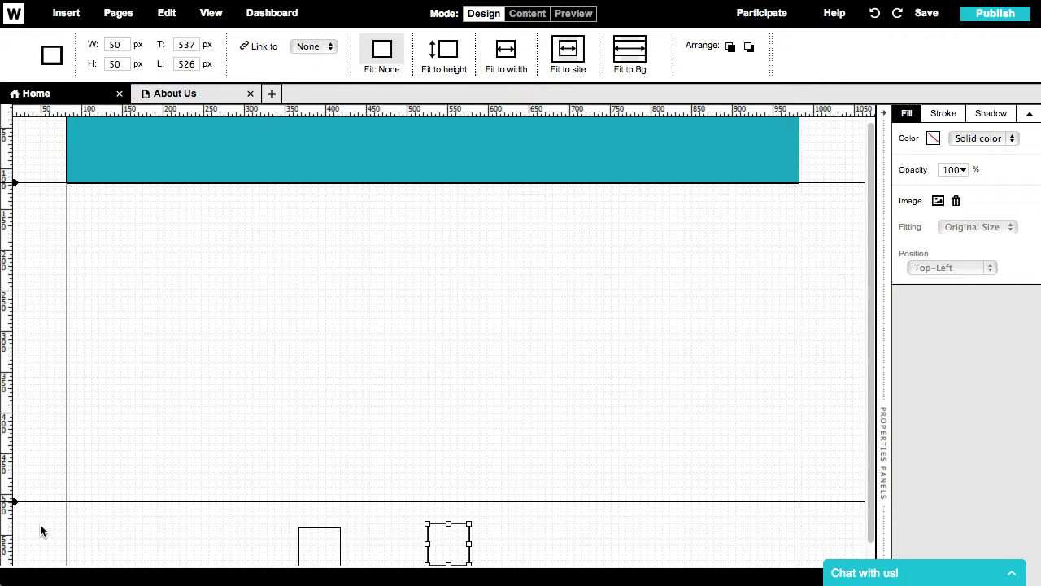
left_click_drag(32, 501, 46, 453)
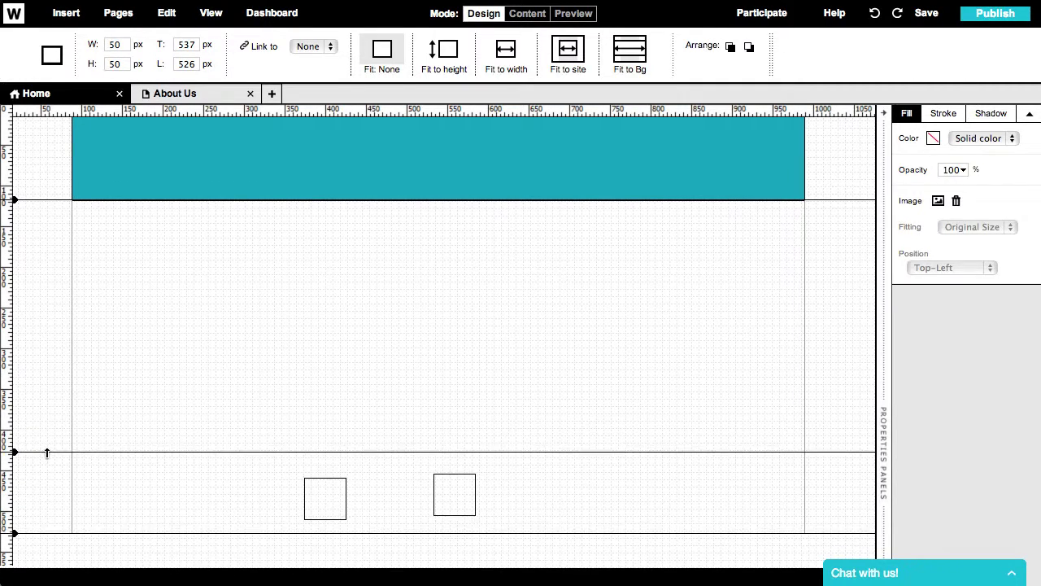